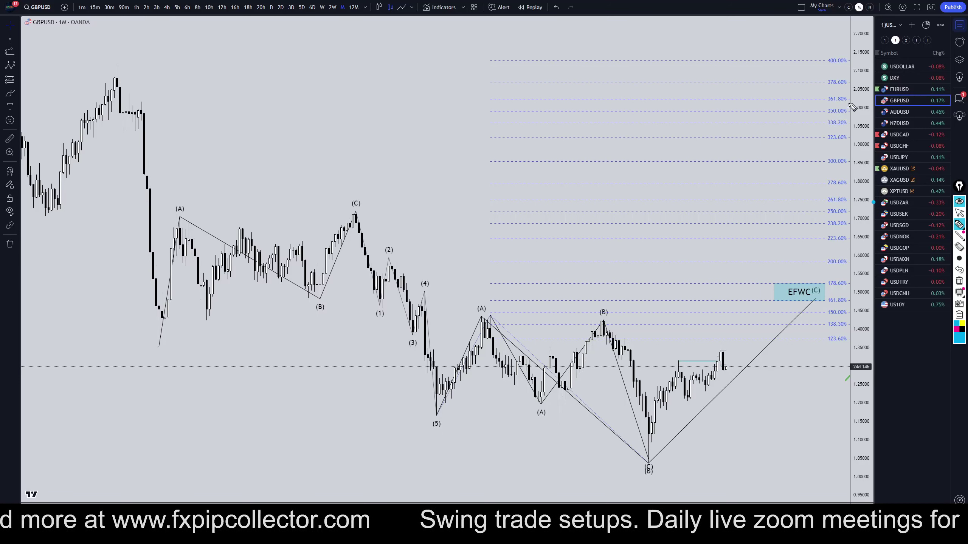
- Underline GBPUSD in the watchlist and the timeframe buttons in the top toolbar with the brush
left_click_drag(879, 102, 836, 95)
left_click_drag(353, 15, 134, 16)
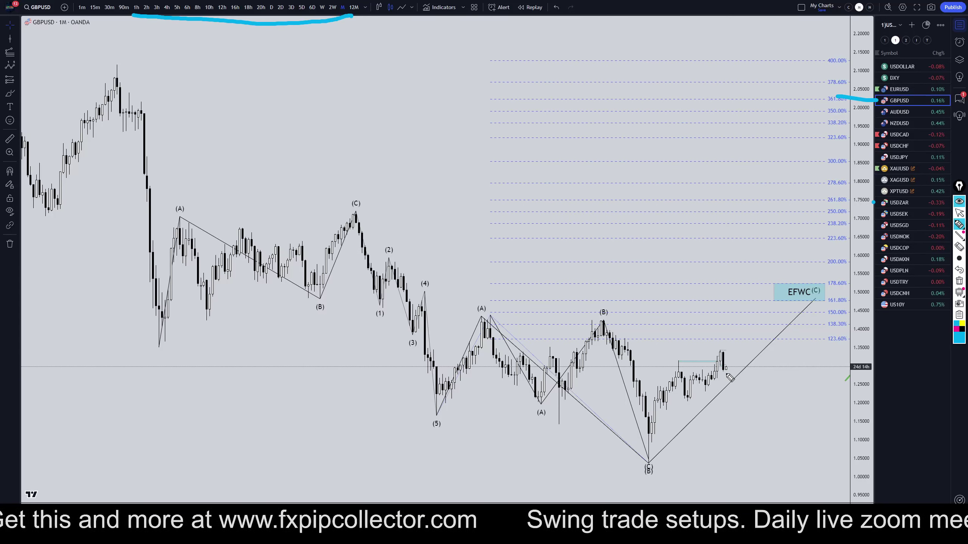
- Sketch a dip-then-rally into the circled EFWC(C) box and trace waves (5)–(A)–(B), then clear everything
left_click_drag(724, 358, 740, 396)
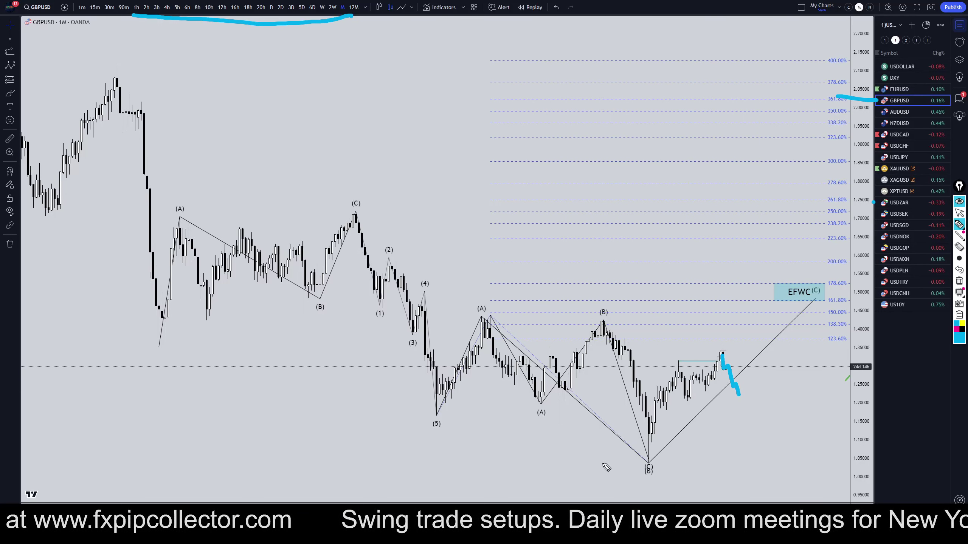
left_click(960, 270)
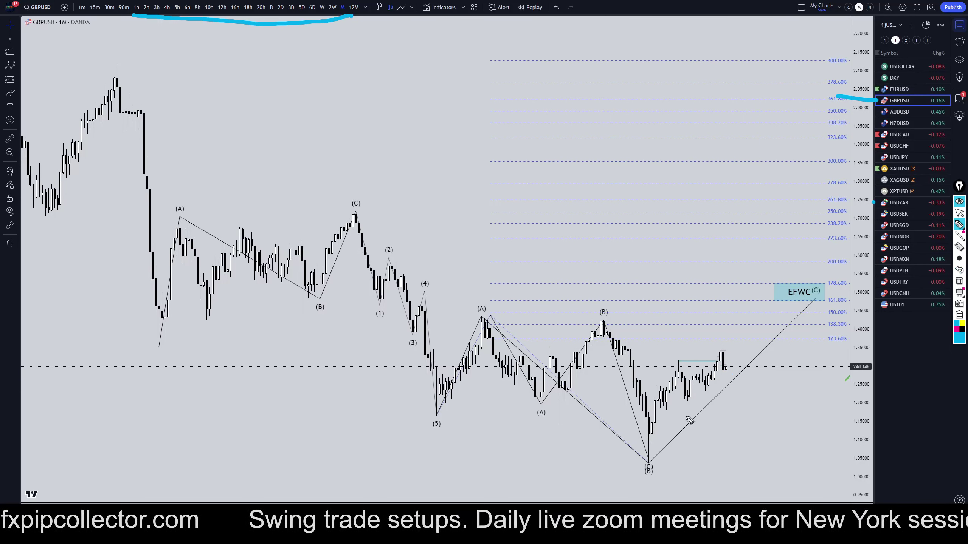
mouse_move(724, 355)
left_mouse_down()
mouse_move(723, 369)
mouse_move(740, 364)
mouse_move(780, 299)
left_mouse_up()
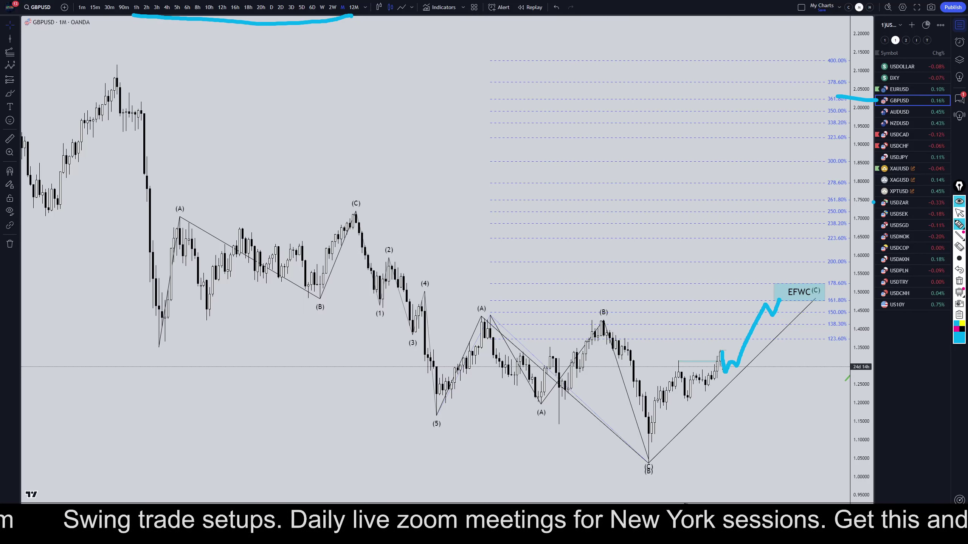
mouse_move(827, 281)
left_mouse_down()
mouse_move(835, 311)
mouse_move(823, 278)
left_mouse_up()
mouse_move(438, 416)
left_mouse_down()
mouse_move(482, 326)
mouse_move(539, 388)
mouse_move(616, 340)
mouse_move(660, 445)
left_mouse_up()
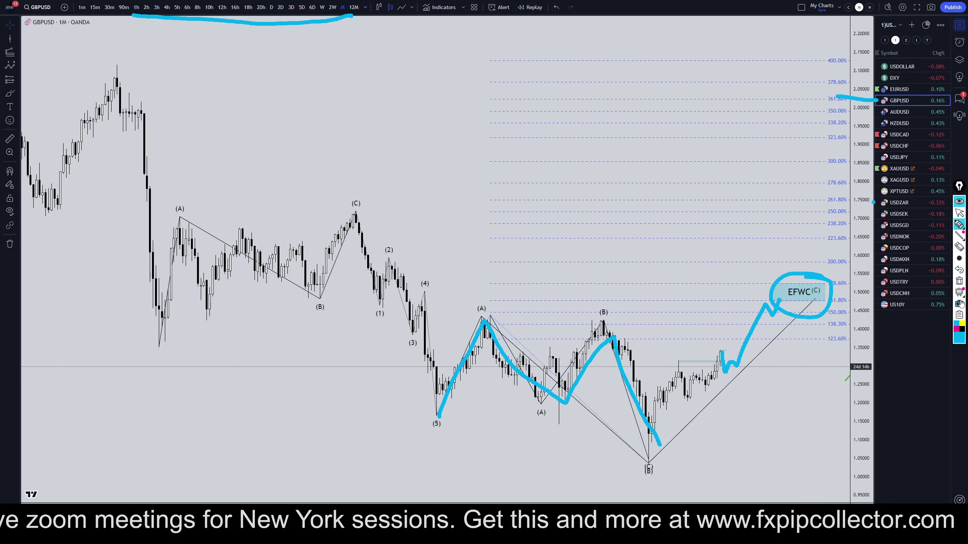
left_click(959, 281)
left_click(959, 213)
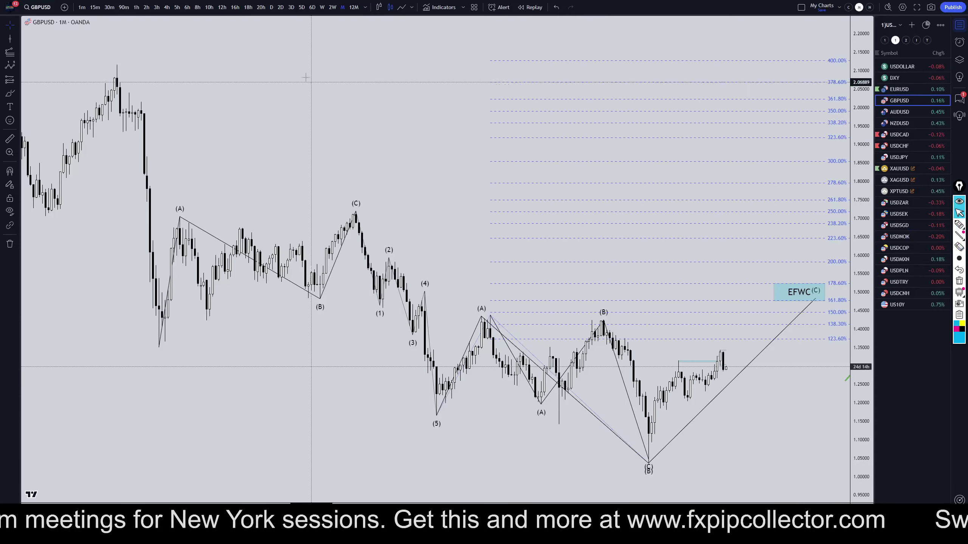
- On the weekly chart, highlight the 38.2%, the (Y) low at 100%, and the 0% high with a drop
left_click(322, 6)
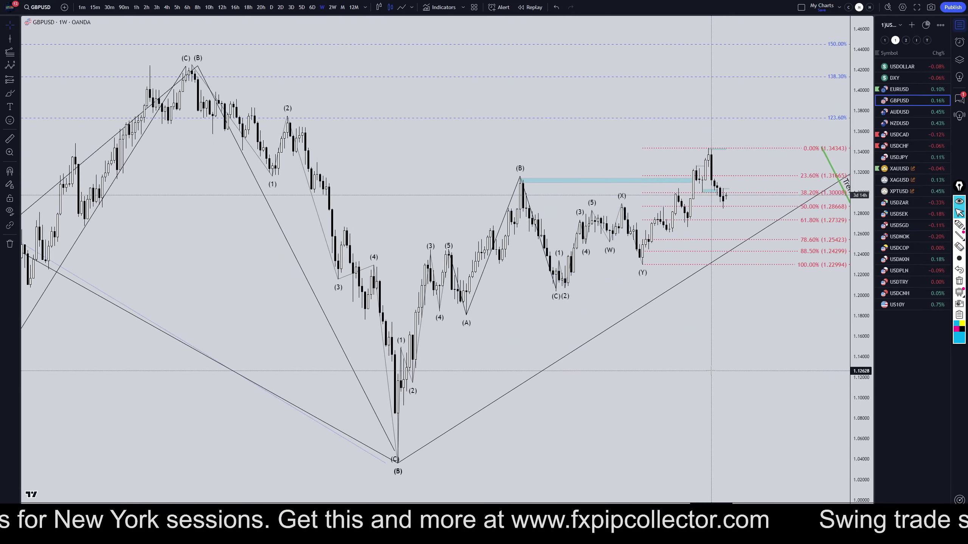
left_click(959, 225)
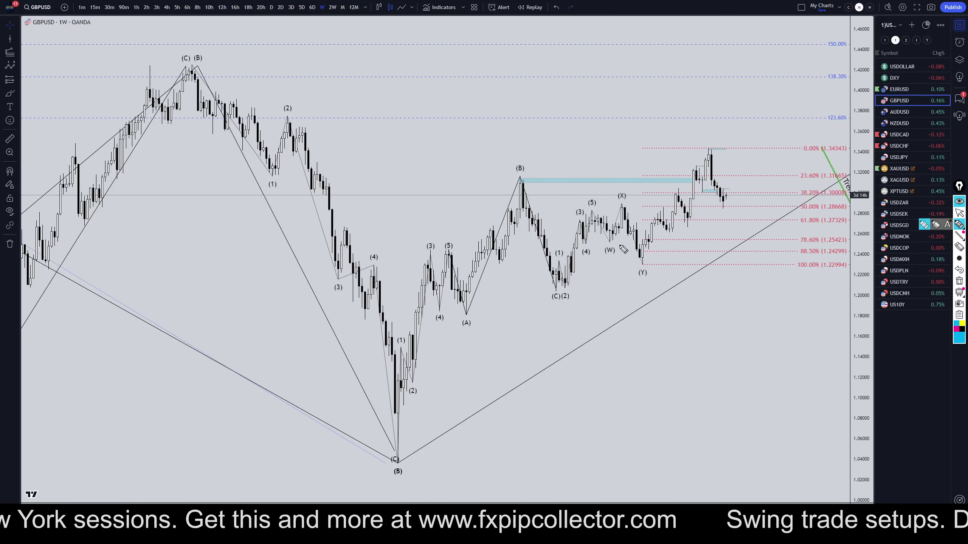
left_click_drag(694, 193, 726, 189)
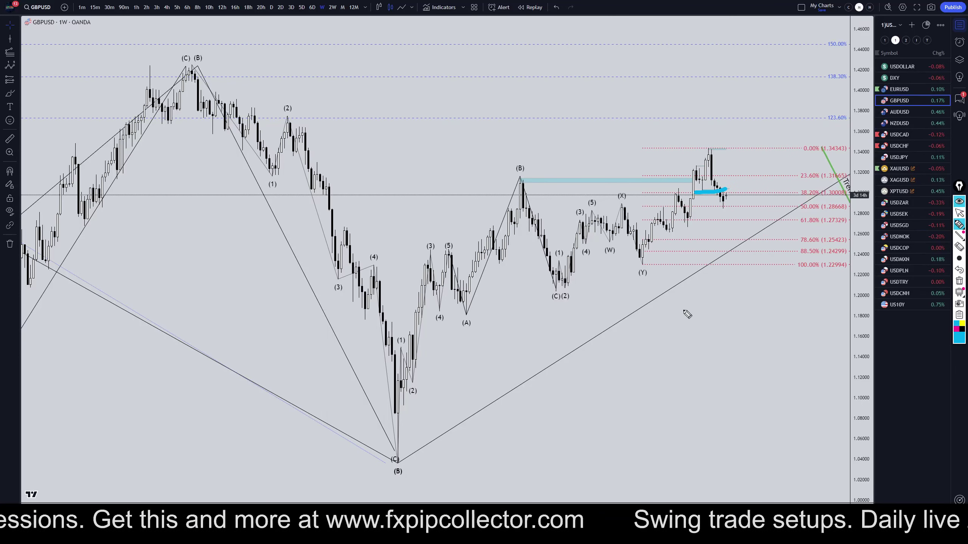
left_click_drag(634, 263, 679, 265)
mouse_move(699, 147)
left_mouse_down()
mouse_move(724, 156)
mouse_move(709, 165)
mouse_move(779, 286)
left_mouse_up()
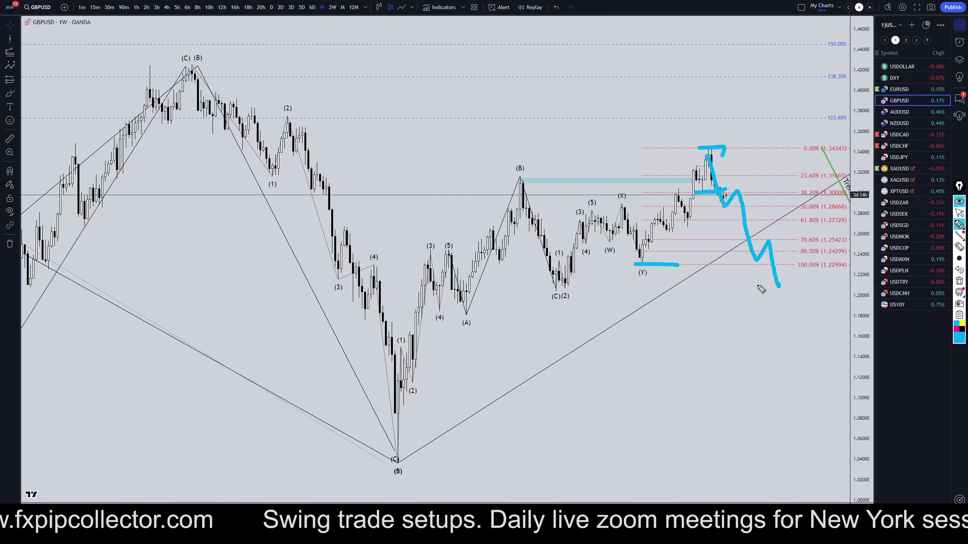
- Underline the (C)(2) low and the projected decline's bottom, then clear all highlighter marks
left_click_drag(536, 293, 618, 292)
mouse_move(761, 287)
left_mouse_down()
mouse_move(803, 282)
mouse_move(789, 317)
mouse_move(815, 325)
mouse_move(822, 288)
left_mouse_up()
left_click(959, 269)
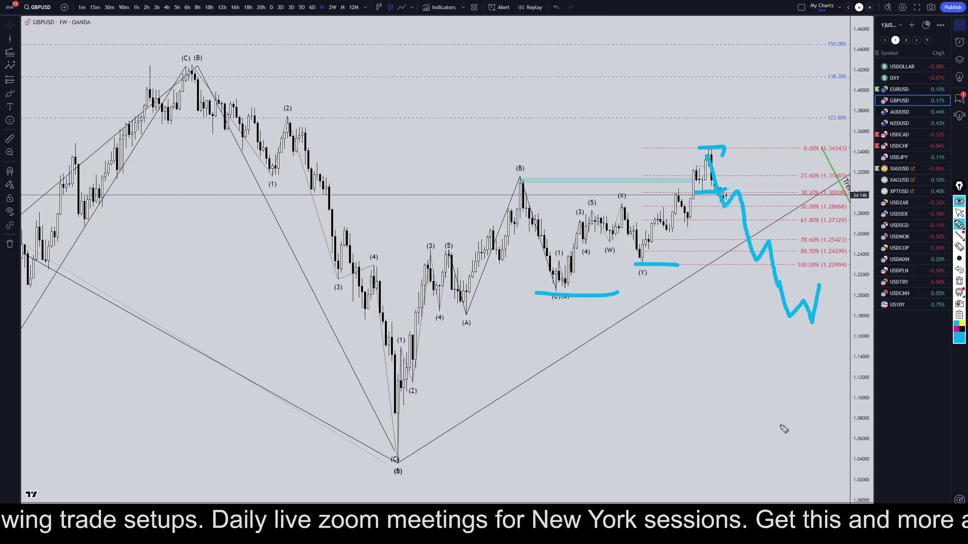
left_click(959, 281)
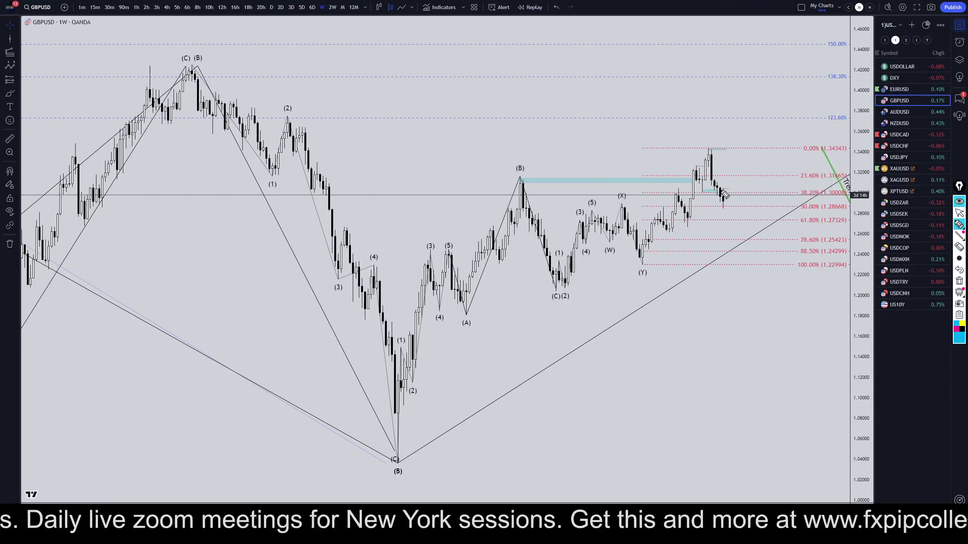
- Sketch a bullish path from the 38.2% support up toward the 150% level, marking the recent swings
mouse_move(719, 189)
left_mouse_down()
mouse_move(739, 189)
mouse_move(800, 133)
mouse_move(827, 34)
left_mouse_up()
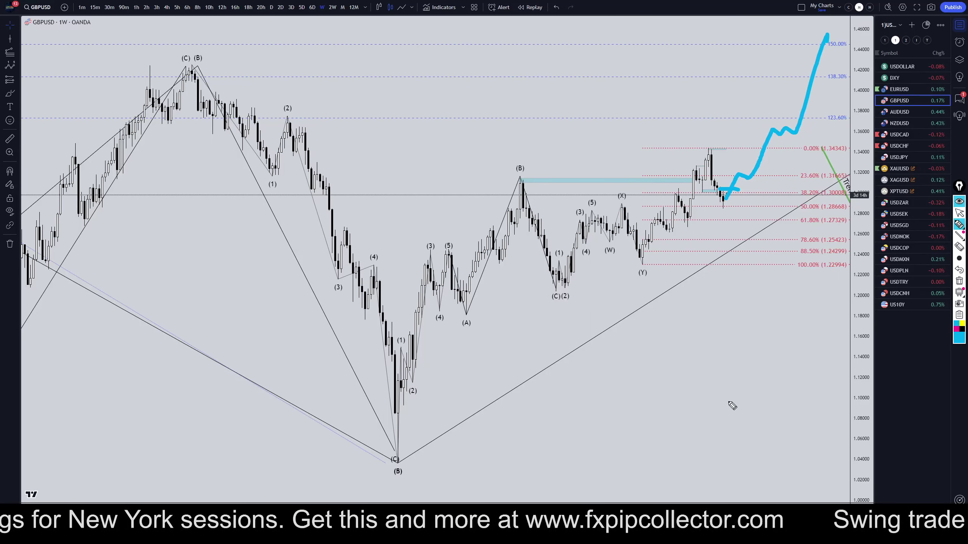
mouse_move(677, 191)
left_mouse_down()
mouse_move(686, 216)
mouse_move(665, 225)
mouse_move(673, 236)
left_mouse_up()
left_click_drag(678, 193, 690, 216)
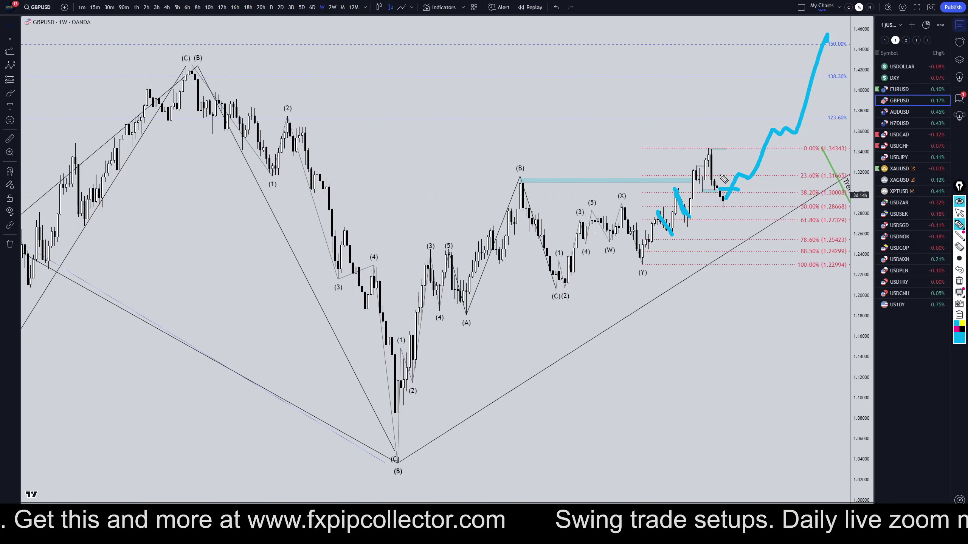
- Clear the highlighter sketches and switch the chart to the daily timeframe
left_click(959, 281)
left_click(959, 213)
left_click(271, 8)
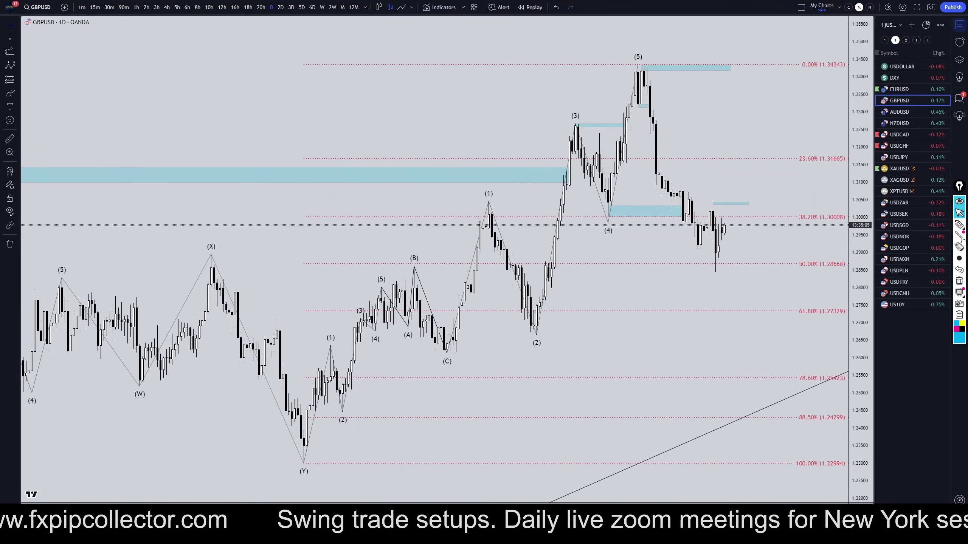
- Trace the decline from the (5) peak labelled A, then a rally from 50% labelled 2/B
left_click(959, 225)
mouse_move(642, 72)
left_mouse_down()
mouse_move(663, 178)
mouse_move(695, 221)
mouse_move(718, 218)
mouse_move(718, 265)
left_mouse_up()
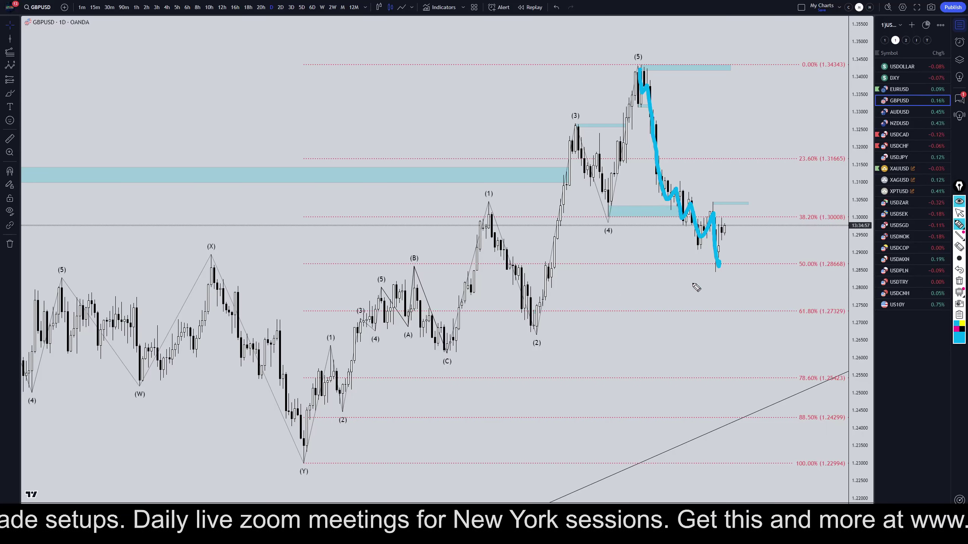
mouse_move(688, 303)
left_mouse_down()
mouse_move(701, 279)
mouse_move(711, 300)
mouse_move(708, 292)
mouse_move(699, 343)
left_mouse_up()
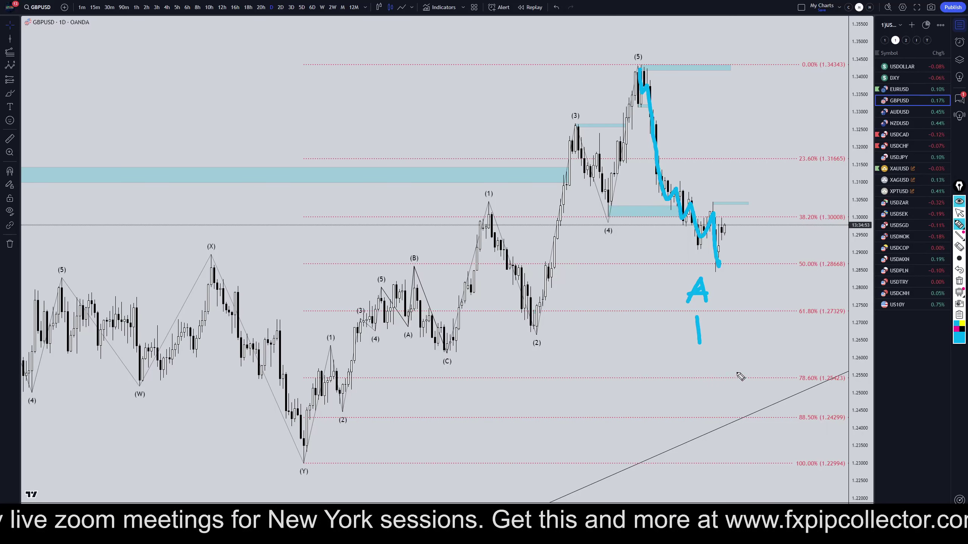
mouse_move(719, 265)
left_mouse_down()
mouse_move(725, 233)
mouse_move(746, 213)
mouse_move(777, 206)
mouse_move(792, 169)
left_mouse_up()
mouse_move(759, 102)
left_mouse_down()
mouse_move(780, 115)
mouse_move(762, 147)
mouse_move(769, 133)
left_mouse_up()
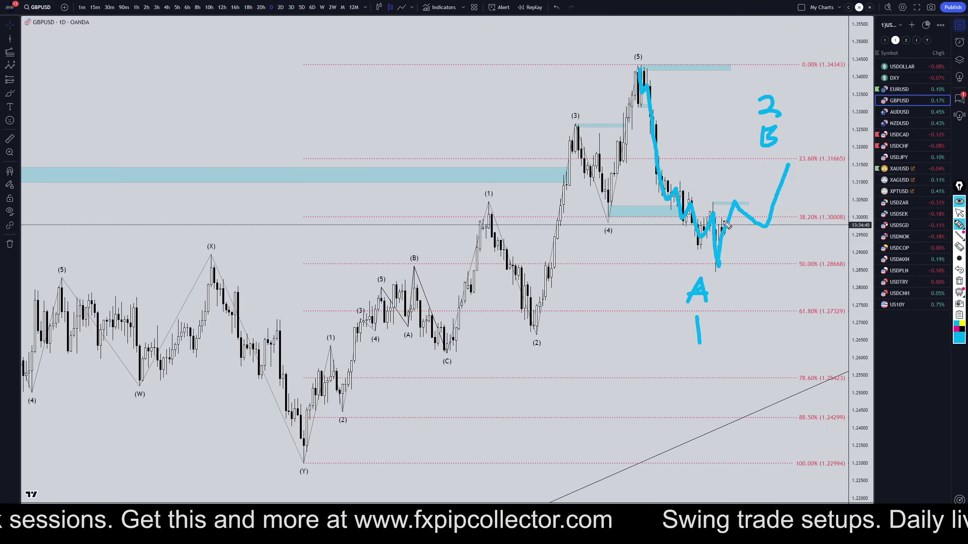
- Mark the (5) high and the 50% low, point an arrow at 2/B, clear it, and switch to 4h
left_click_drag(616, 67, 701, 68)
left_click_drag(698, 269, 768, 275)
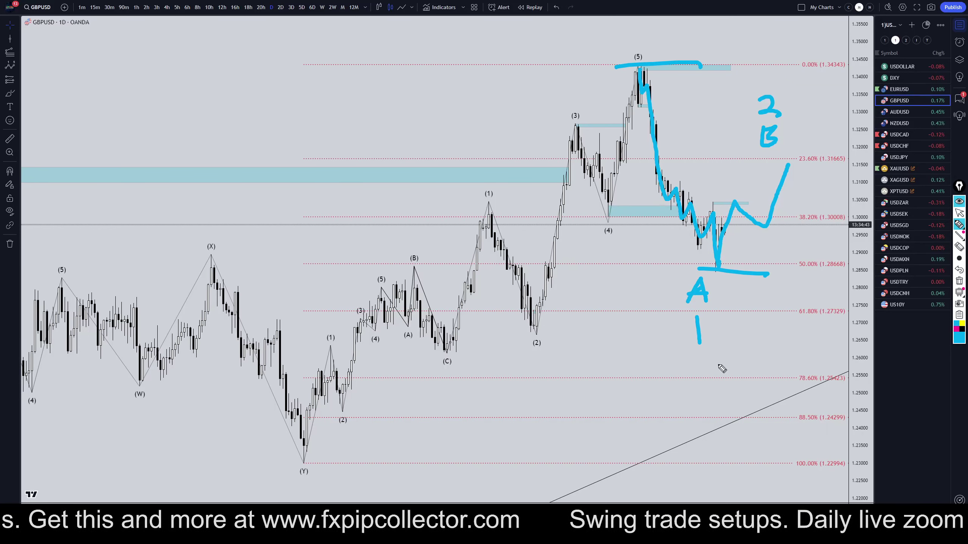
mouse_move(713, 127)
left_mouse_down()
mouse_move(753, 125)
mouse_move(727, 143)
left_mouse_up()
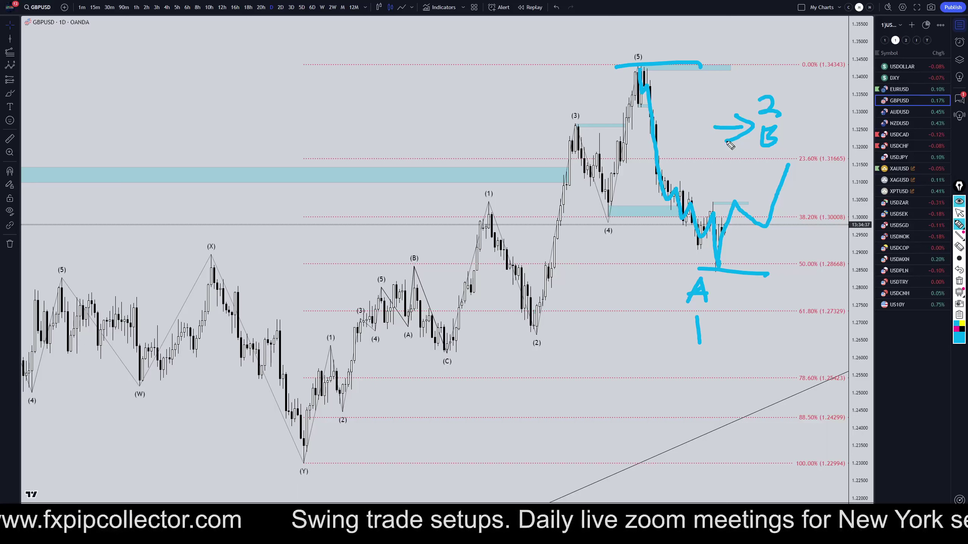
left_click(959, 281)
left_click(959, 214)
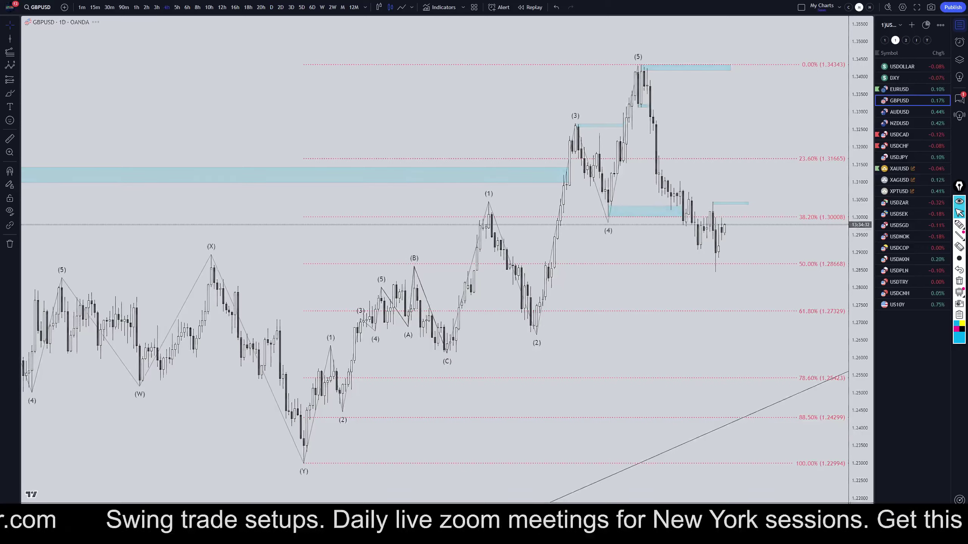
left_click(166, 7)
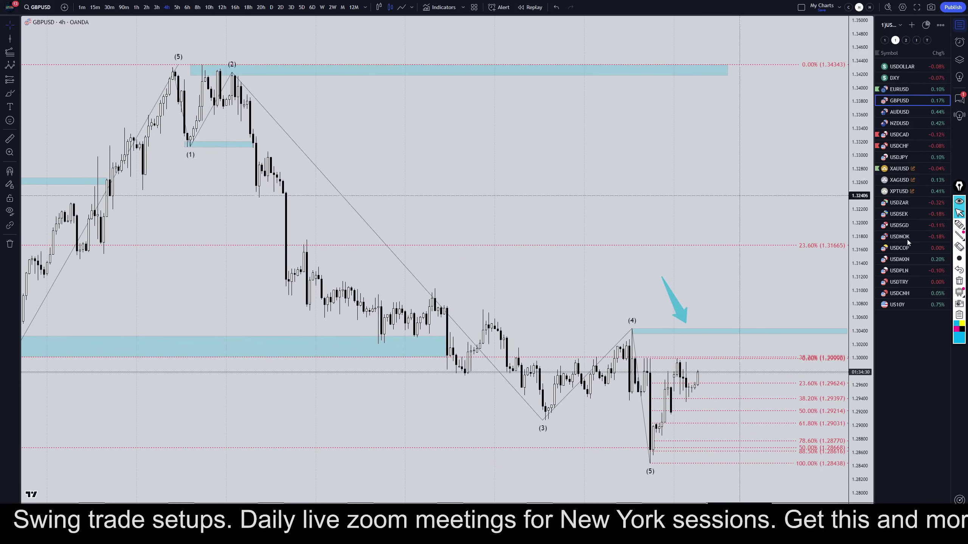
left_click(959, 224)
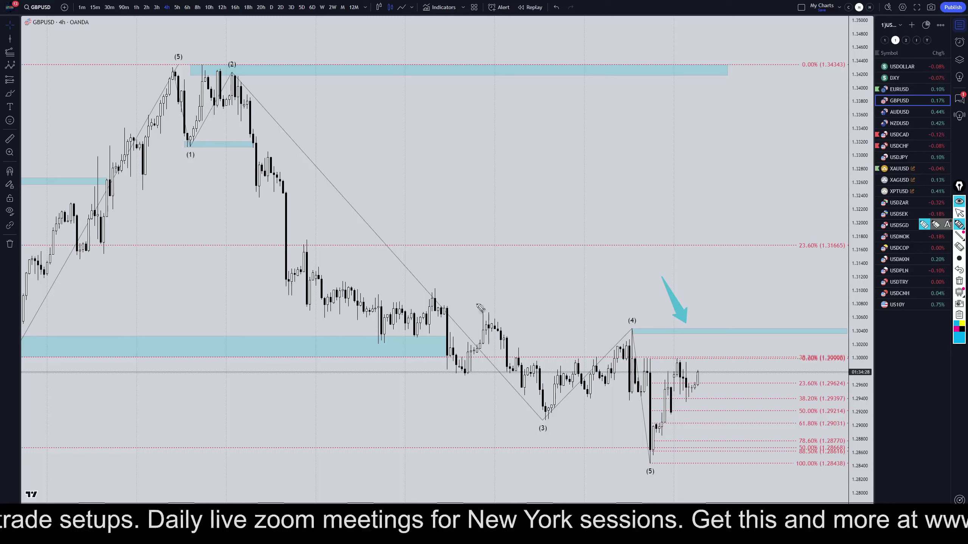
mouse_move(168, 68)
left_mouse_down()
mouse_move(175, 126)
mouse_move(246, 88)
mouse_move(429, 332)
mouse_move(579, 361)
mouse_move(634, 392)
mouse_move(655, 451)
left_mouse_up()
left_click_drag(593, 332, 770, 329)
mouse_move(696, 379)
left_mouse_down()
mouse_move(712, 378)
mouse_move(729, 414)
mouse_move(763, 298)
mouse_move(776, 290)
mouse_move(831, 346)
mouse_move(861, 221)
mouse_move(891, 214)
left_mouse_up()
mouse_move(167, 62)
left_mouse_down()
mouse_move(154, 63)
mouse_move(703, 85)
left_mouse_up()
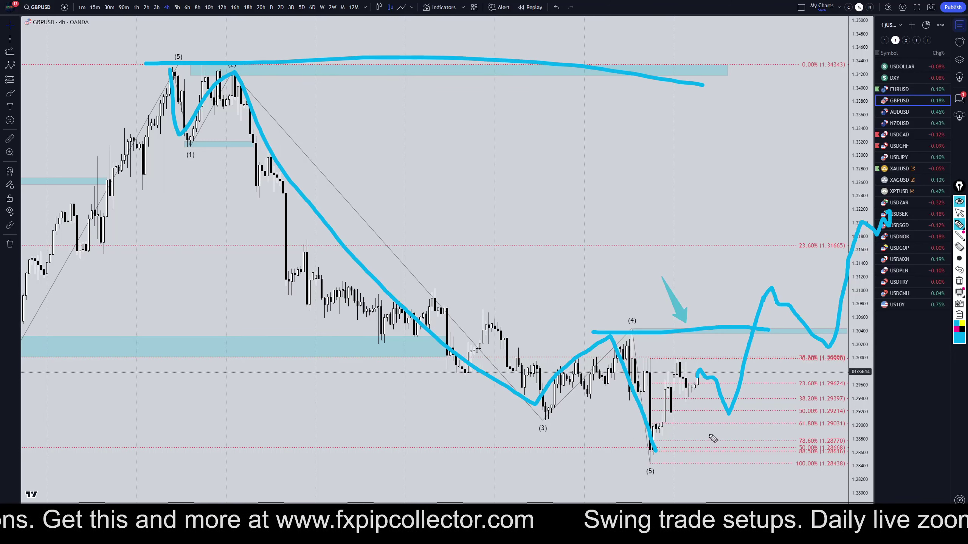
left_click_drag(599, 461, 795, 452)
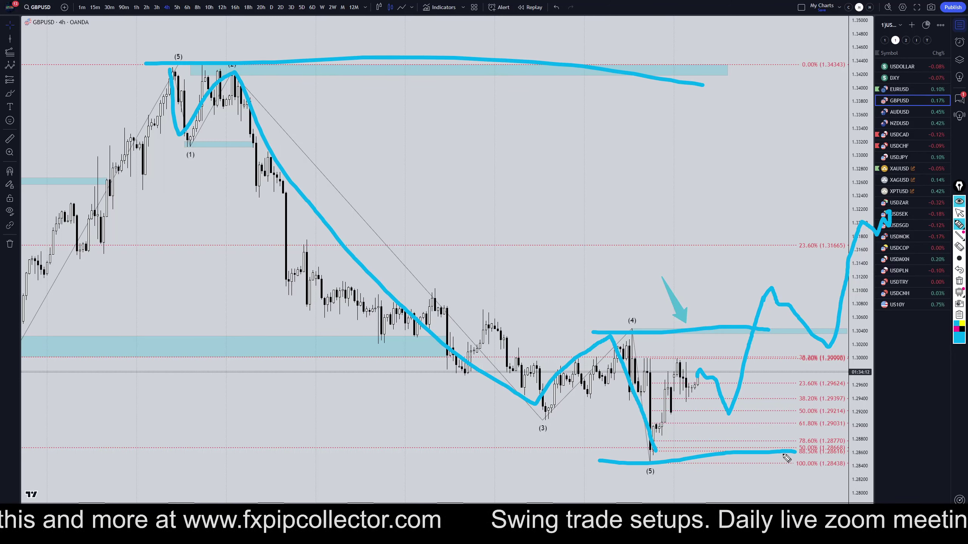
mouse_move(729, 141)
left_mouse_down()
mouse_move(747, 150)
mouse_move(728, 137)
mouse_move(794, 145)
mouse_move(824, 134)
mouse_move(835, 154)
left_mouse_up()
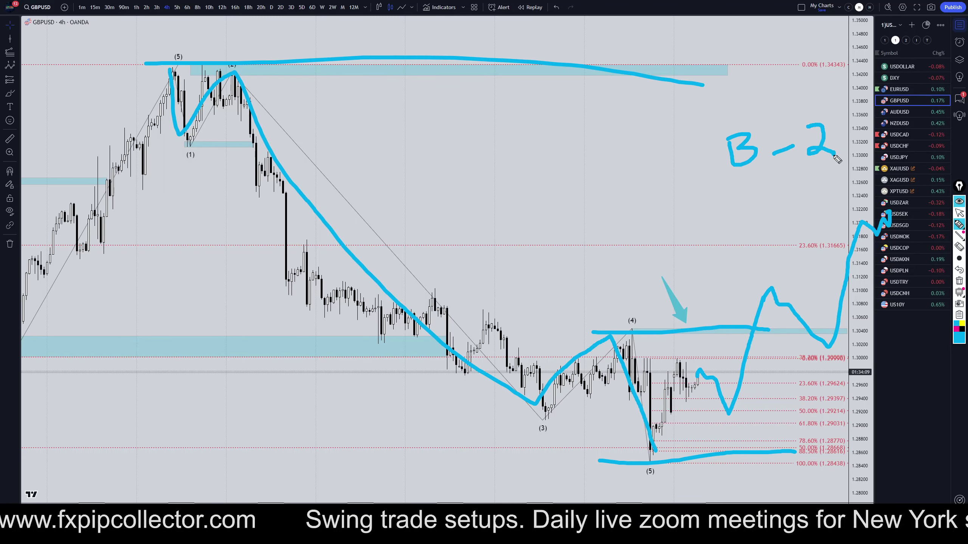
left_click(959, 282)
left_click(959, 212)
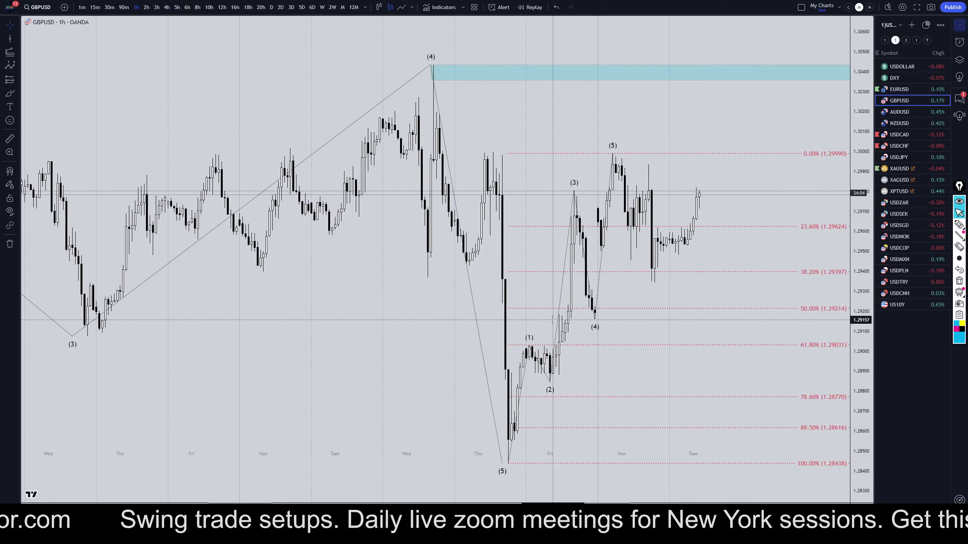
- Trace the 1-hour rise from the (5) low through waves (1)–(3), removing a stray 38.2% stroke
left_click_drag(712, 100, 718, 99)
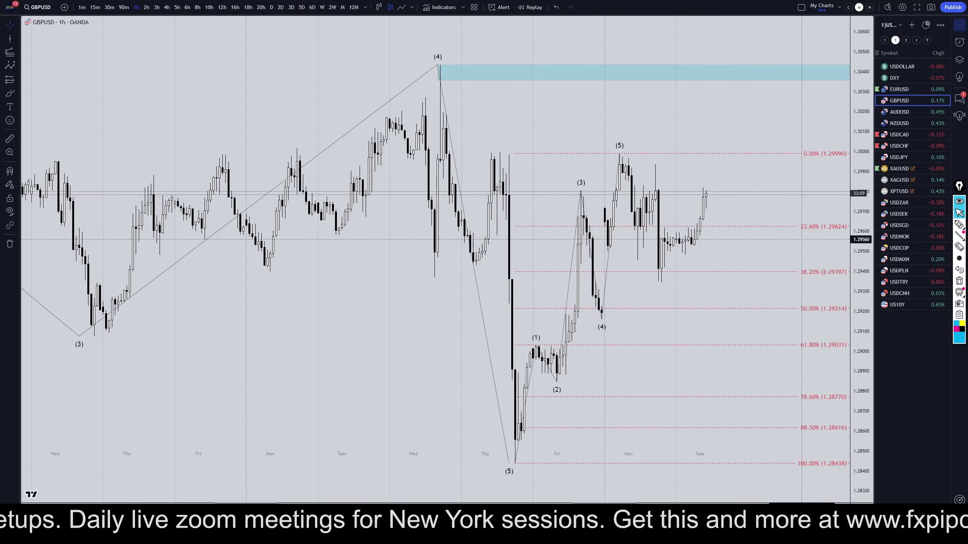
left_click(959, 225)
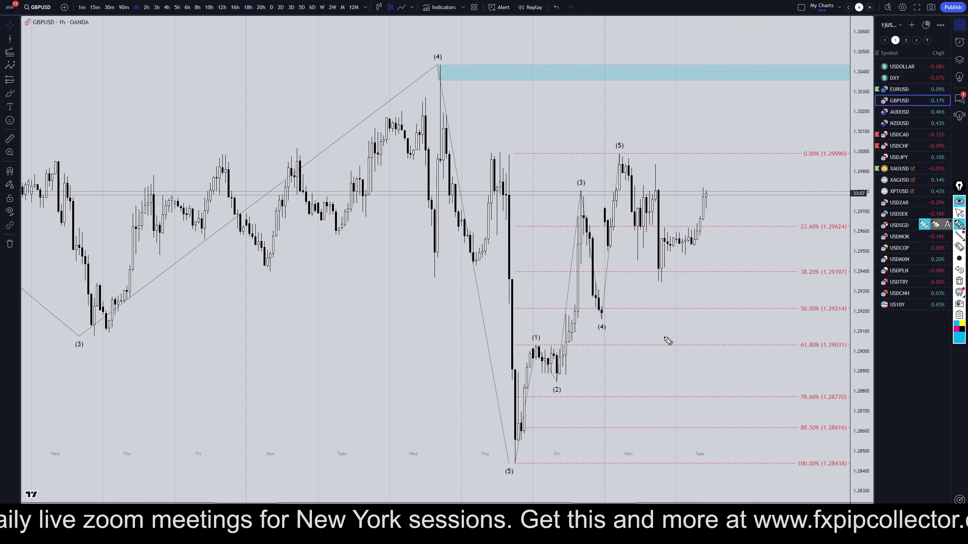
left_click_drag(598, 307, 614, 307)
left_click_drag(601, 251, 612, 248)
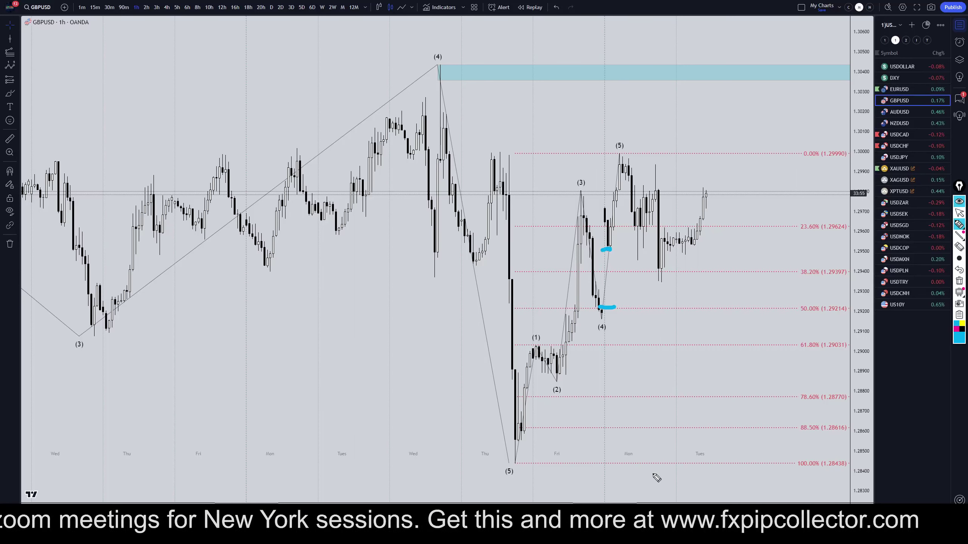
left_click_drag(660, 280, 595, 282)
left_click(959, 270)
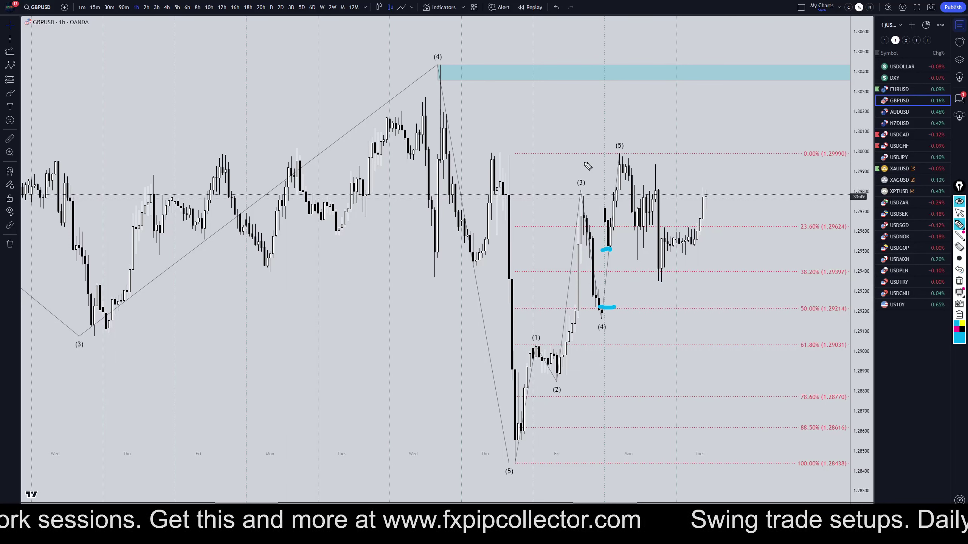
mouse_move(519, 459)
left_mouse_down()
mouse_move(528, 393)
mouse_move(548, 375)
mouse_move(578, 226)
mouse_move(607, 233)
mouse_move(628, 173)
mouse_move(632, 212)
mouse_move(661, 233)
mouse_move(661, 281)
left_mouse_up()
- Draw the A-B-C zigzag down to a C near 61.8%, with marks at the 50% and 61.8% levels
mouse_move(648, 305)
left_mouse_down()
mouse_move(663, 317)
mouse_move(682, 231)
mouse_move(710, 194)
left_mouse_up()
mouse_move(720, 144)
left_mouse_down()
mouse_move(729, 174)
mouse_move(717, 175)
mouse_move(719, 244)
mouse_move(773, 347)
mouse_move(787, 291)
left_mouse_up()
mouse_move(784, 358)
left_mouse_down()
mouse_move(762, 380)
mouse_move(791, 372)
left_mouse_up()
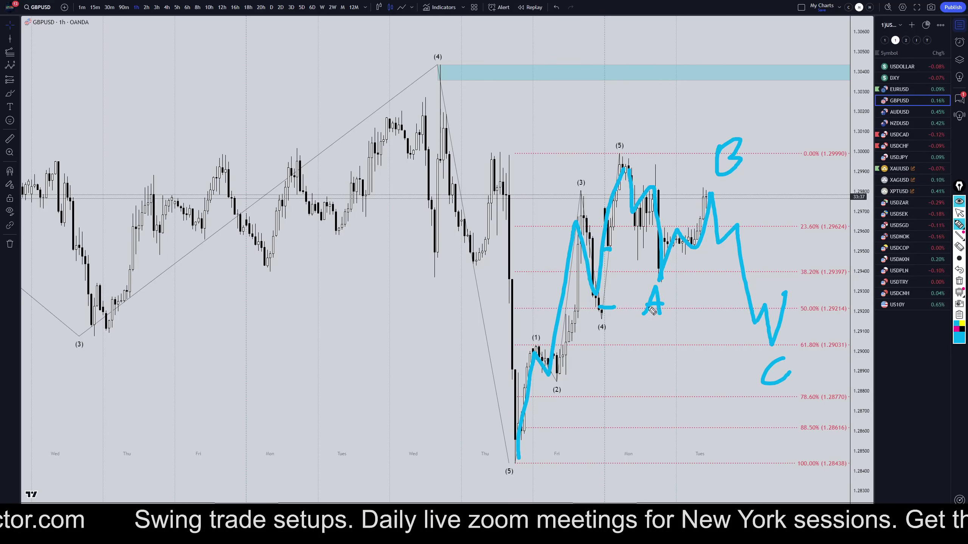
left_click_drag(807, 317, 862, 312)
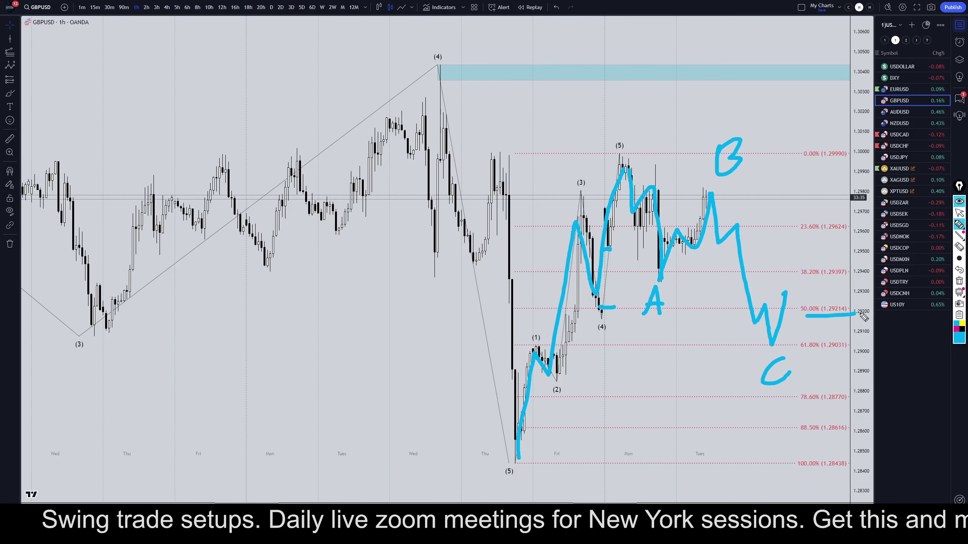
left_click_drag(809, 356, 880, 354)
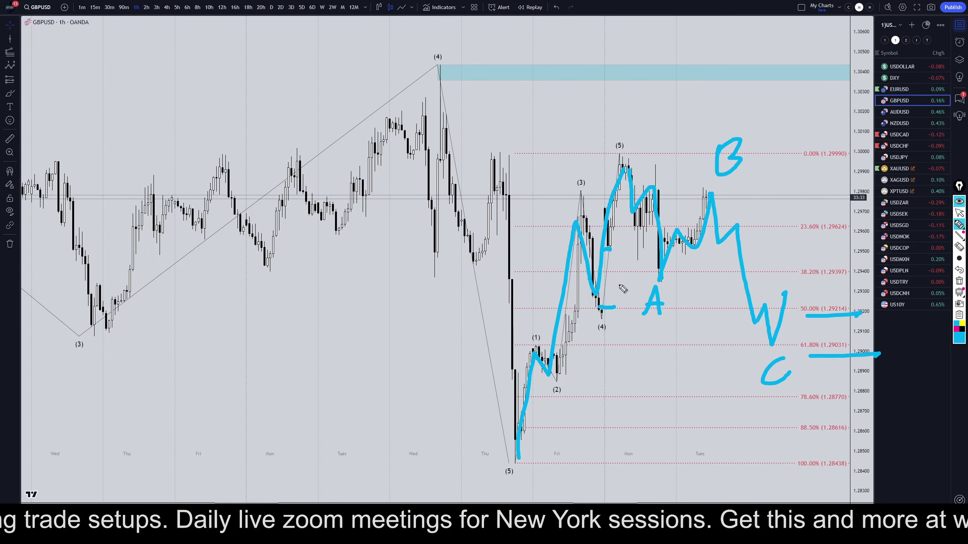
- Label the waves: A and 1 above the (5) peak, B and 2 beside the C low
mouse_move(601, 140)
left_mouse_down()
mouse_move(609, 116)
mouse_move(611, 148)
left_mouse_up()
left_click_drag(610, 130, 601, 133)
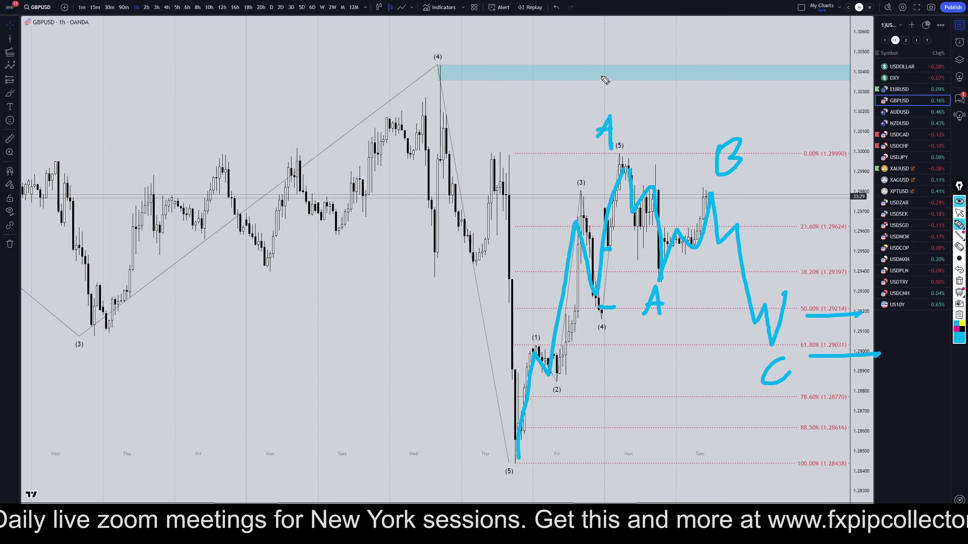
left_click_drag(601, 97, 601, 77)
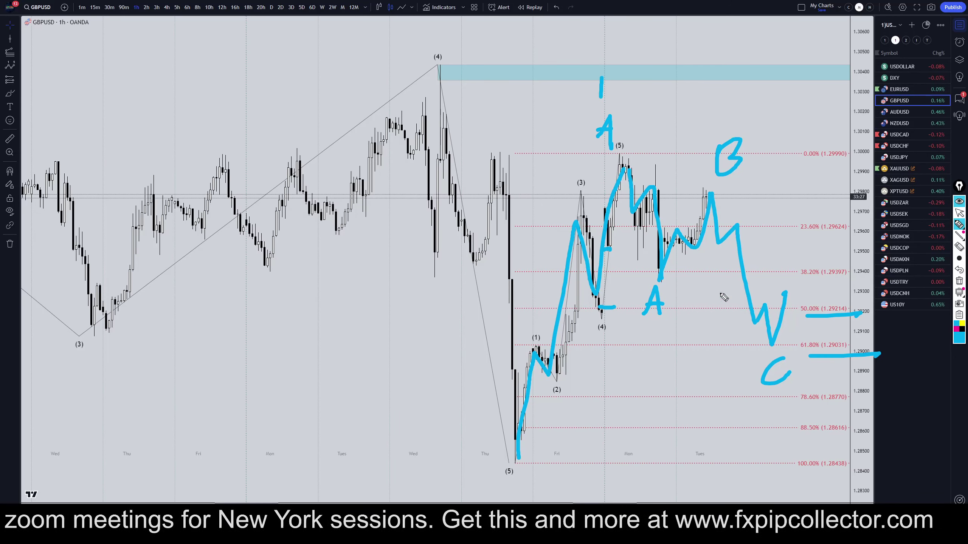
left_click_drag(713, 368, 714, 396)
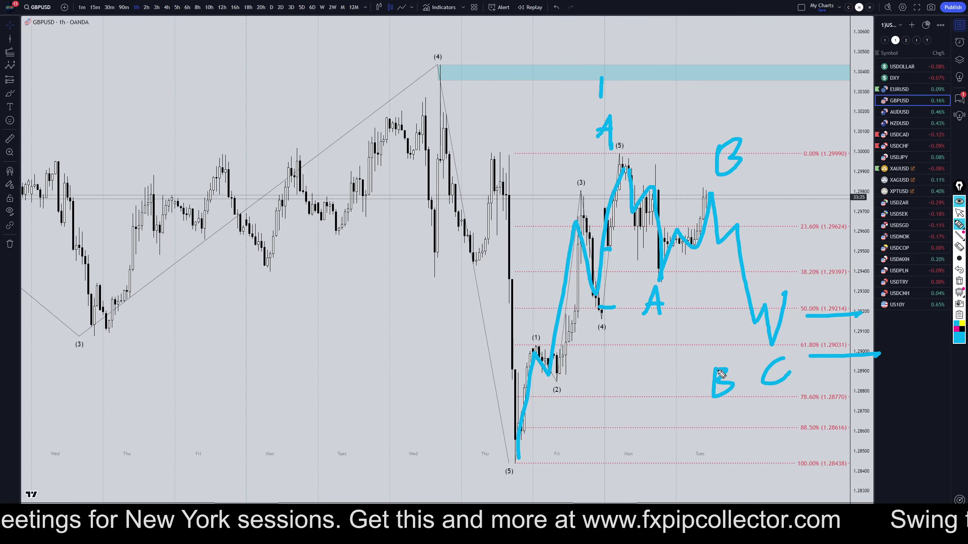
mouse_move(717, 445)
left_mouse_down()
mouse_move(730, 450)
mouse_move(724, 459)
mouse_move(754, 463)
left_mouse_up()
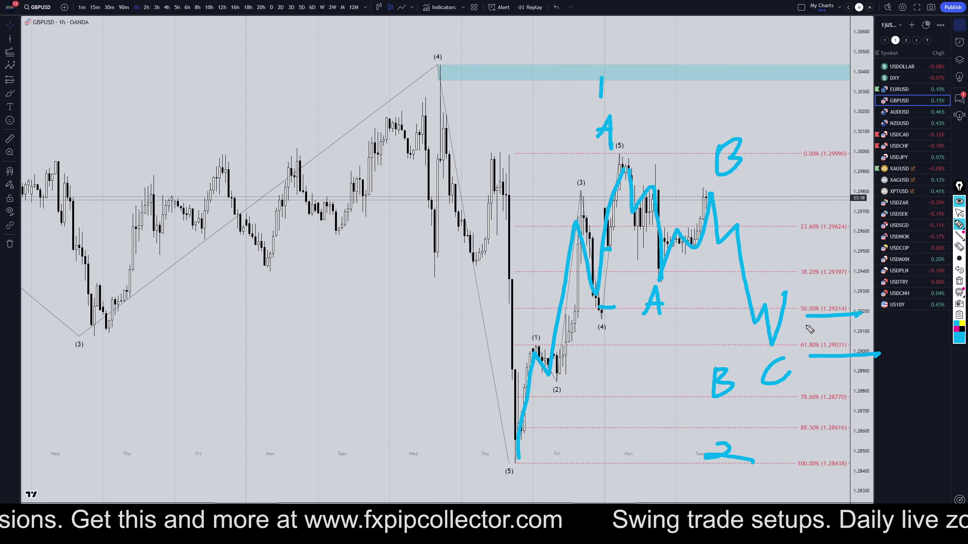
- Project a sharp rally from the C low to the top right and add a left-pointing arrow lower-left
left_click_drag(786, 295, 892, 3)
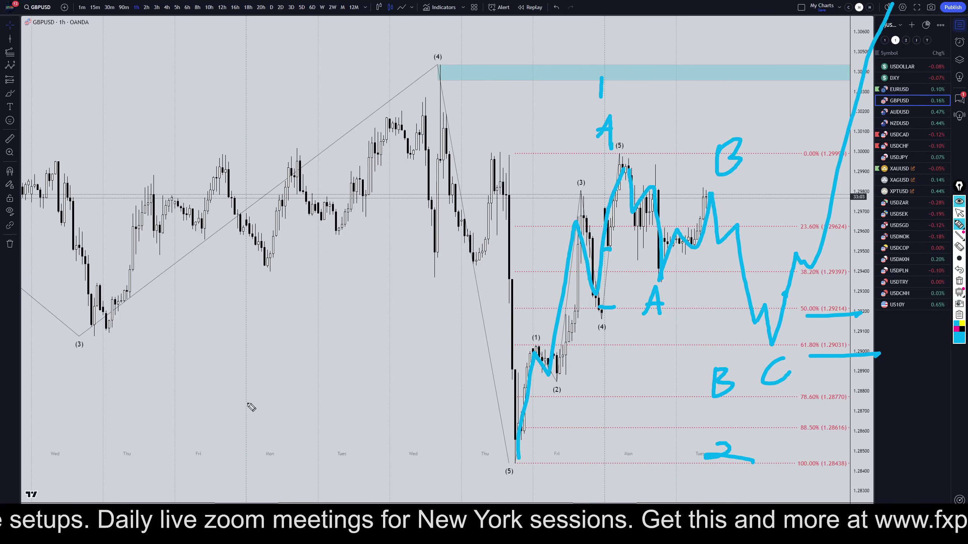
mouse_move(247, 404)
left_mouse_down()
mouse_move(127, 440)
mouse_move(190, 447)
left_mouse_up()
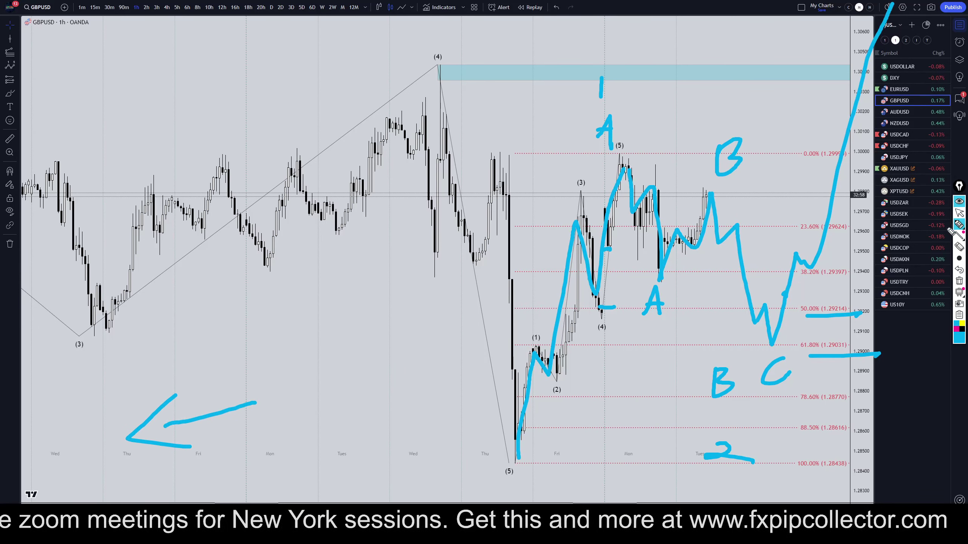